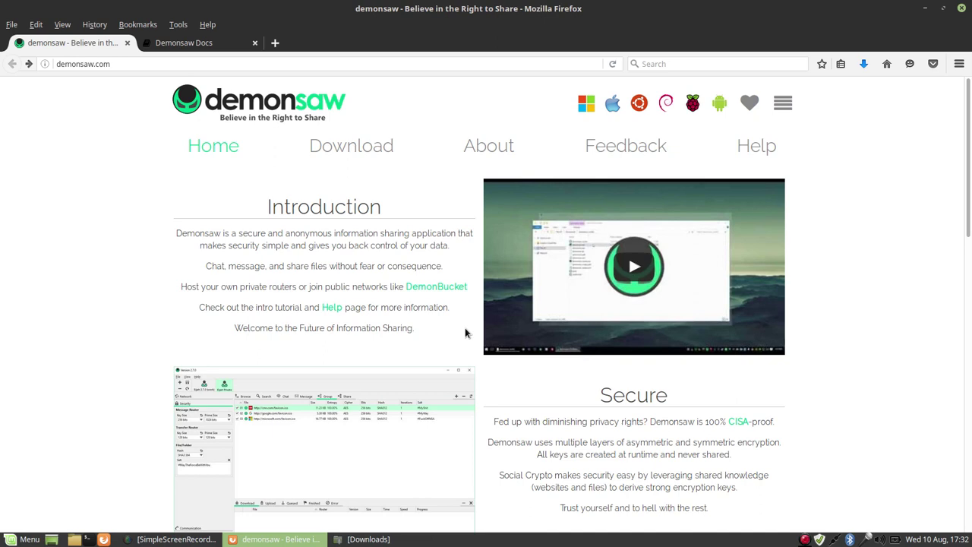
# Read through the Demonsaw home page sections from Introduction down to the dated statement above the footer
pyautogui.scroll(-3, 465, 332)
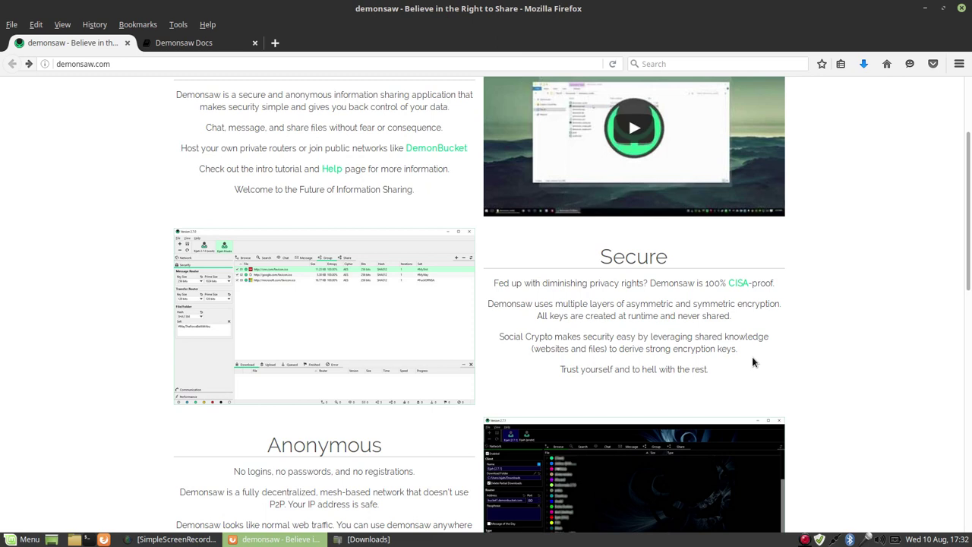
pyautogui.scroll(-5, 752, 362)
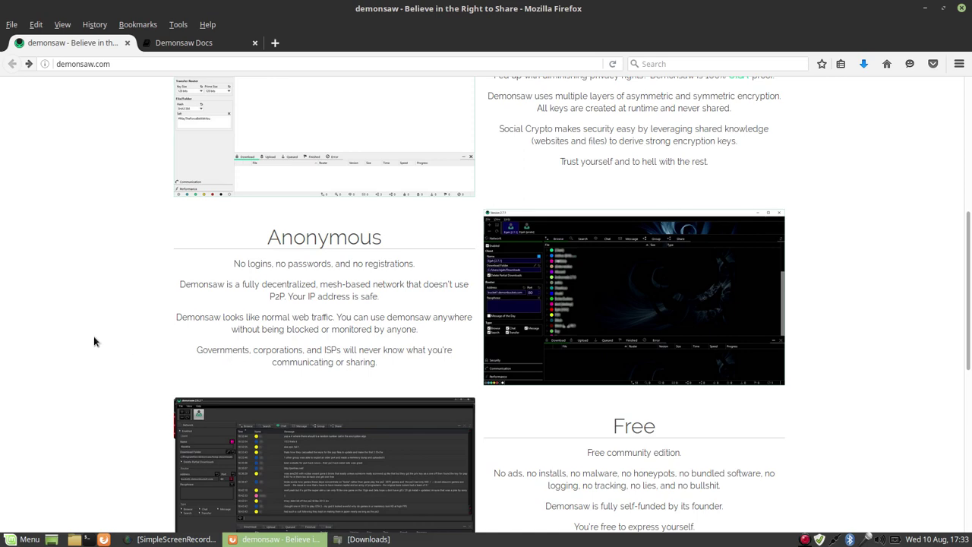
pyautogui.scroll(-5, 93, 337)
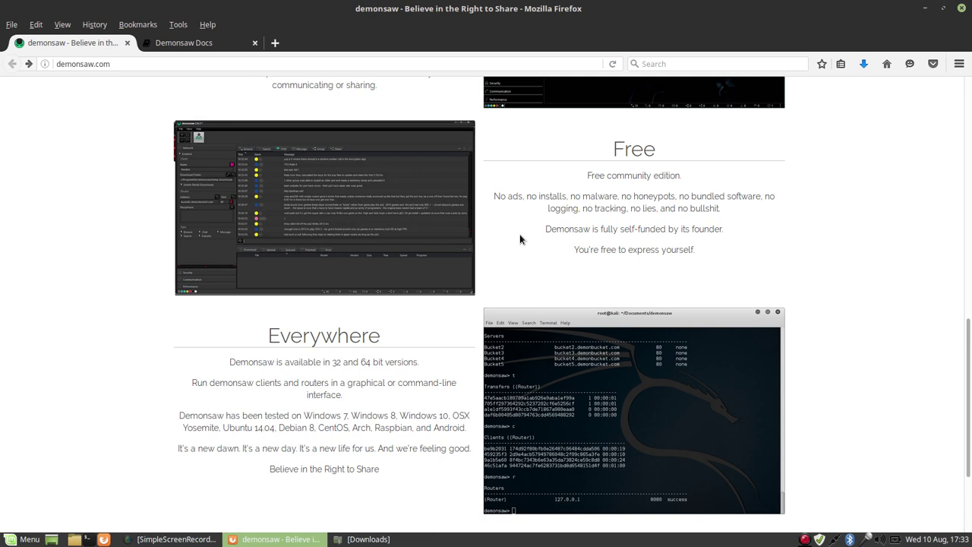
pyautogui.scroll(-1, 520, 239)
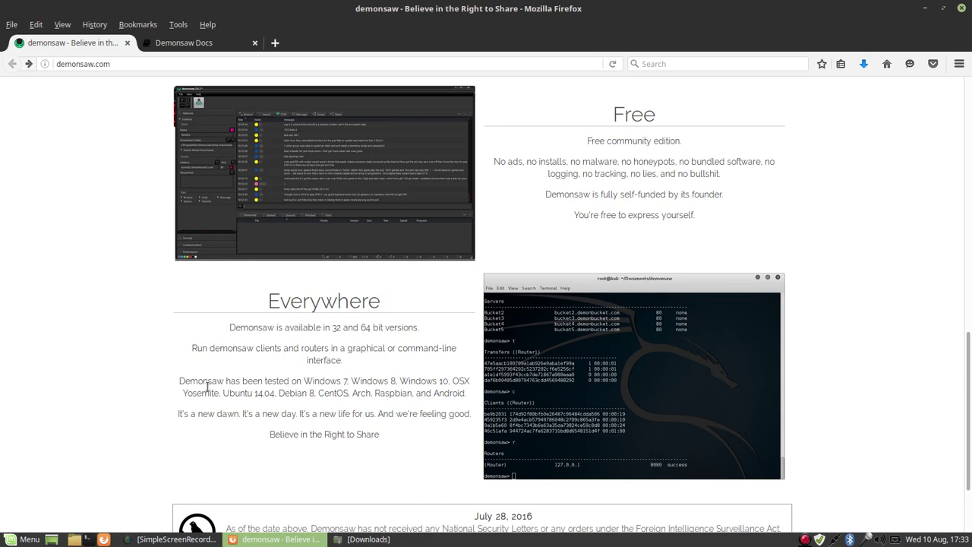
pyautogui.scroll(-3, 206, 385)
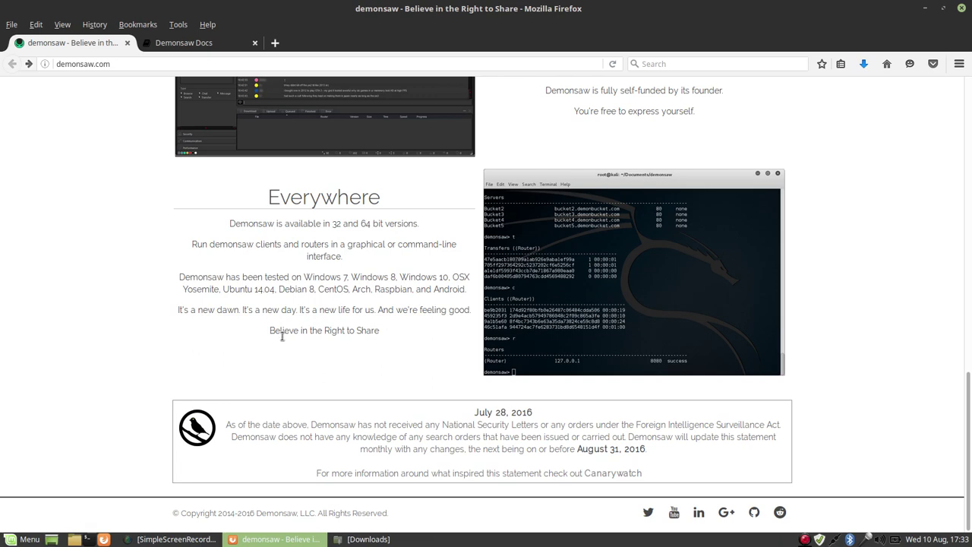
# Open the headless router setup guide in Demonsaw Docs and skim its extraction, config file and launch sections
pyautogui.click(201, 43)
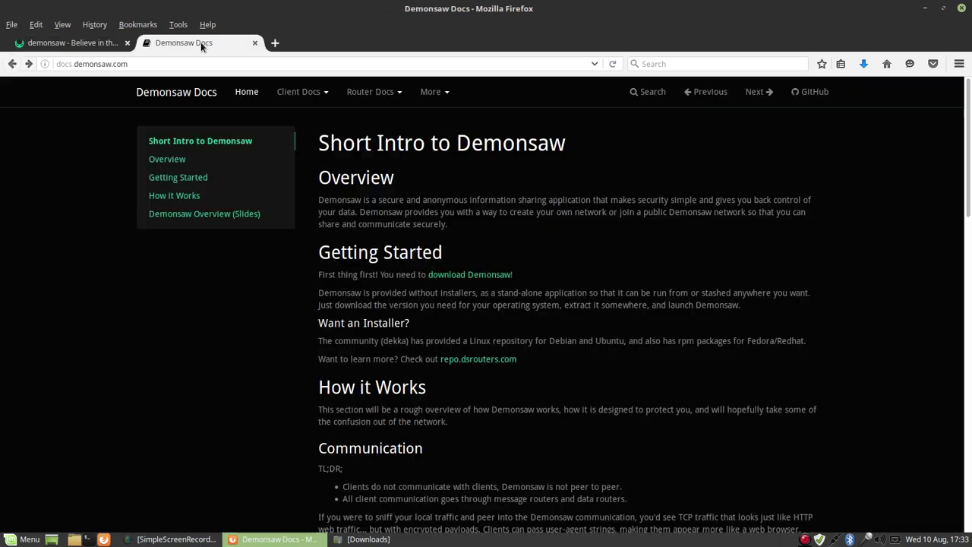
pyautogui.click(57, 64)
pyautogui.click(82, 165)
pyautogui.click(372, 97)
pyautogui.click(377, 134)
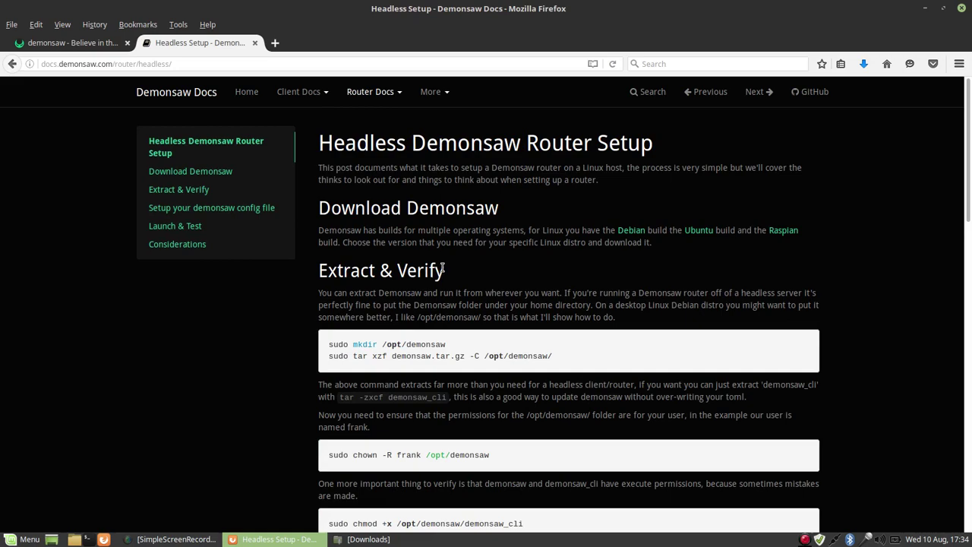
pyautogui.scroll(-10, 536, 383)
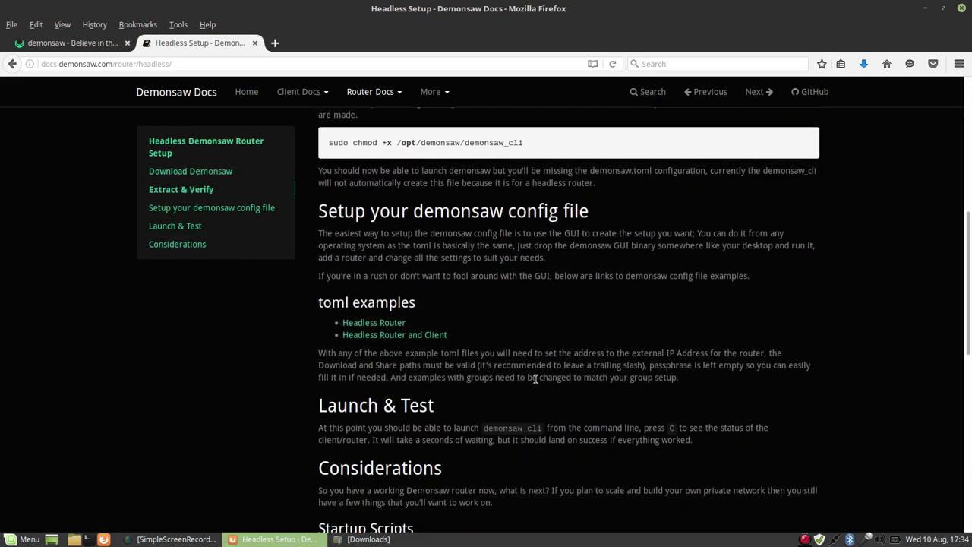
pyautogui.scroll(4, 534, 385)
pyautogui.scroll(6, 533, 385)
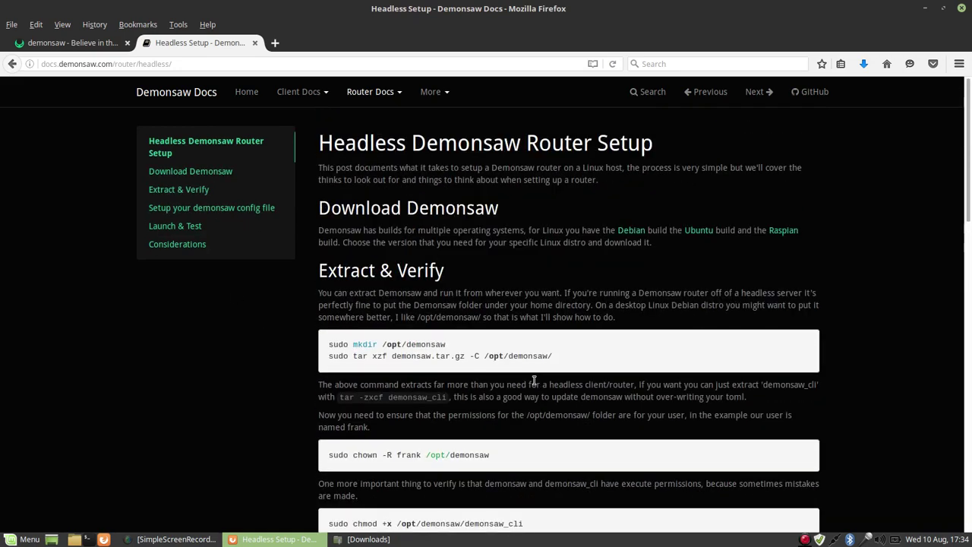
# Return to the Demonsaw website and open its Download page
pyautogui.click(98, 43)
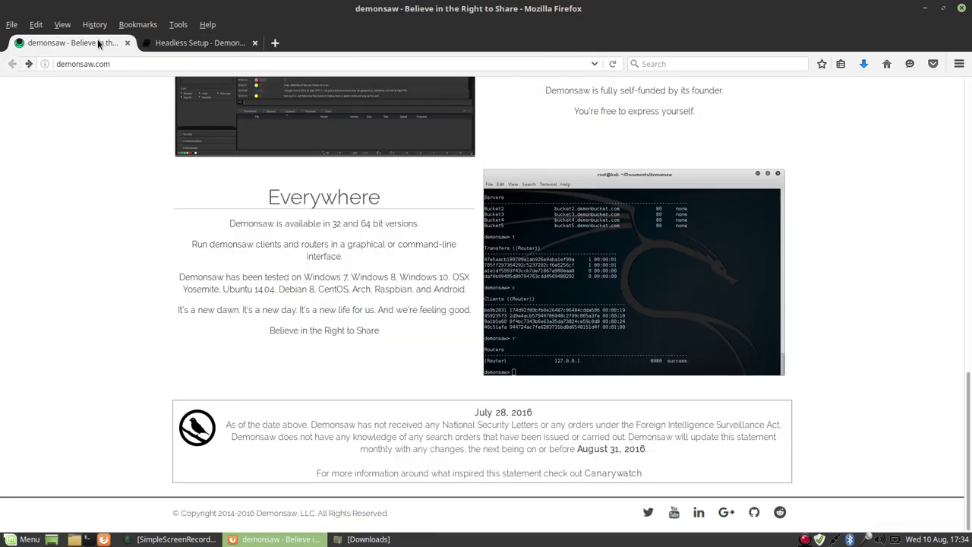
pyautogui.scroll(5, 353, 354)
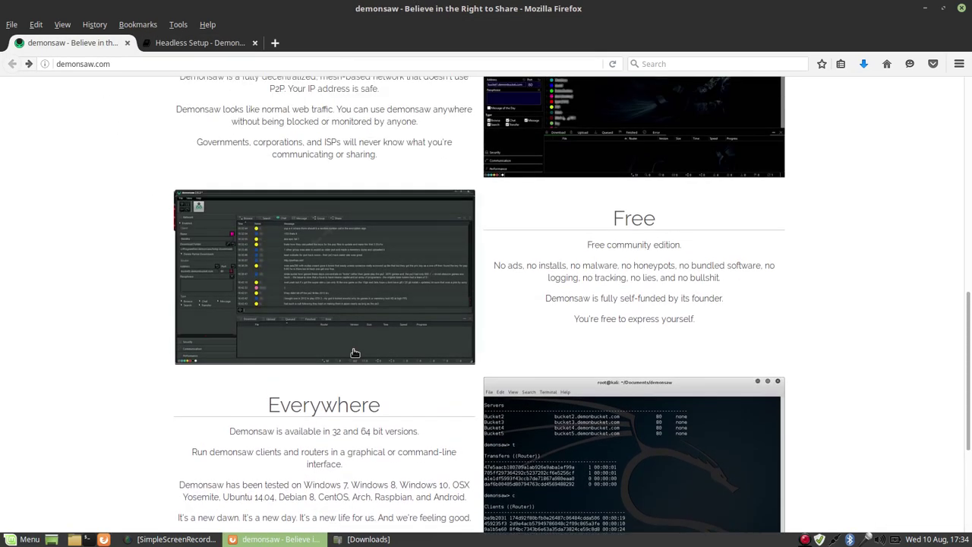
pyautogui.scroll(8, 353, 354)
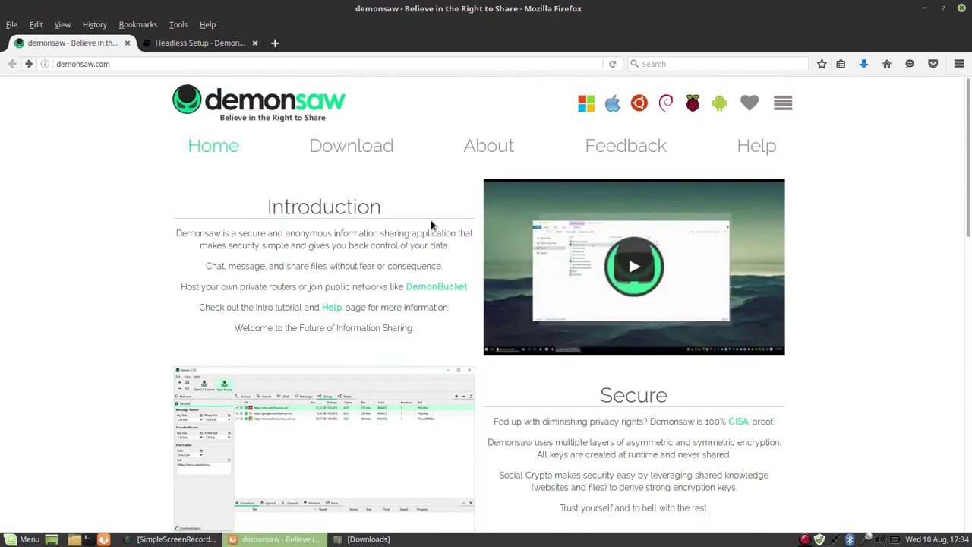
pyautogui.click(347, 151)
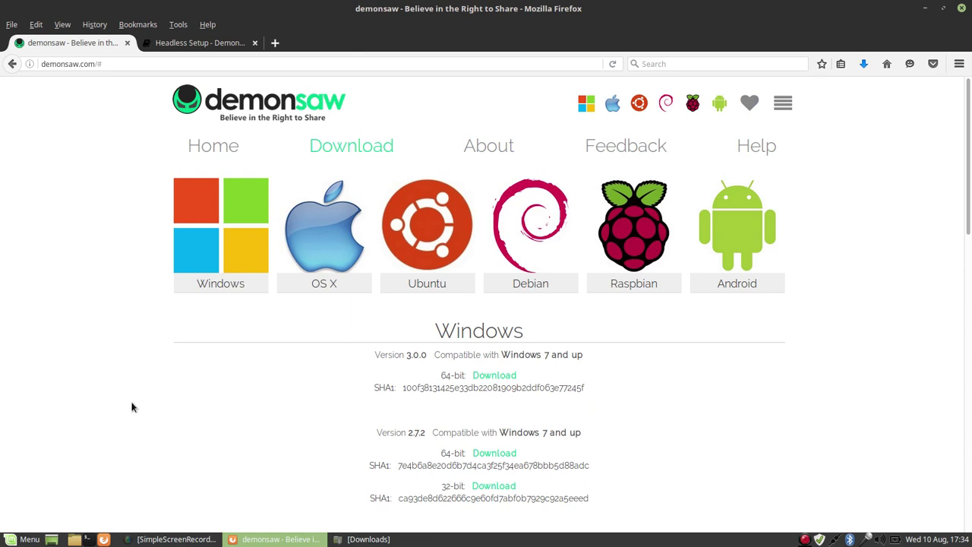
# Download the 64-bit Debian build of version 3.0.0 and save the archive demonsaw_debian_64.tar.gz
pyautogui.scroll(-3, 132, 406)
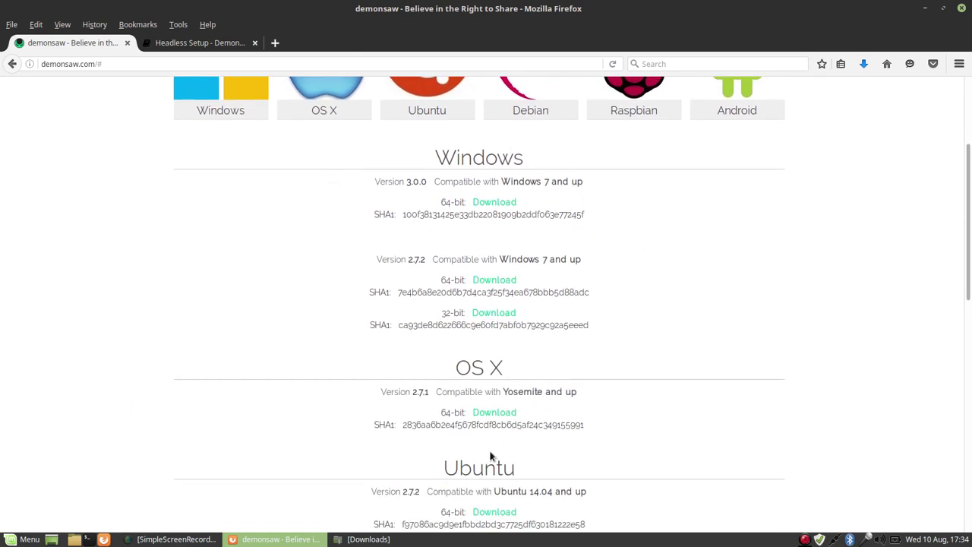
pyautogui.scroll(-4, 707, 418)
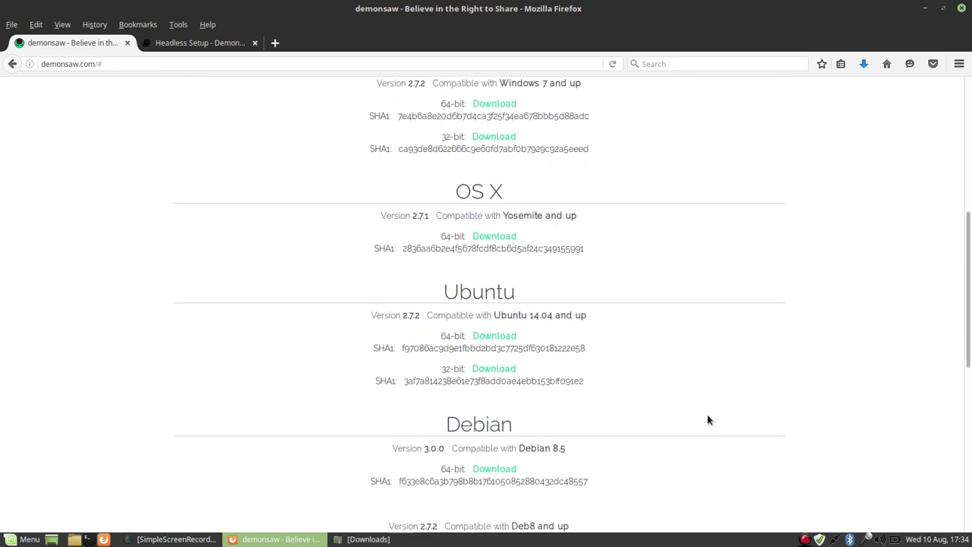
pyautogui.scroll(-4, 706, 420)
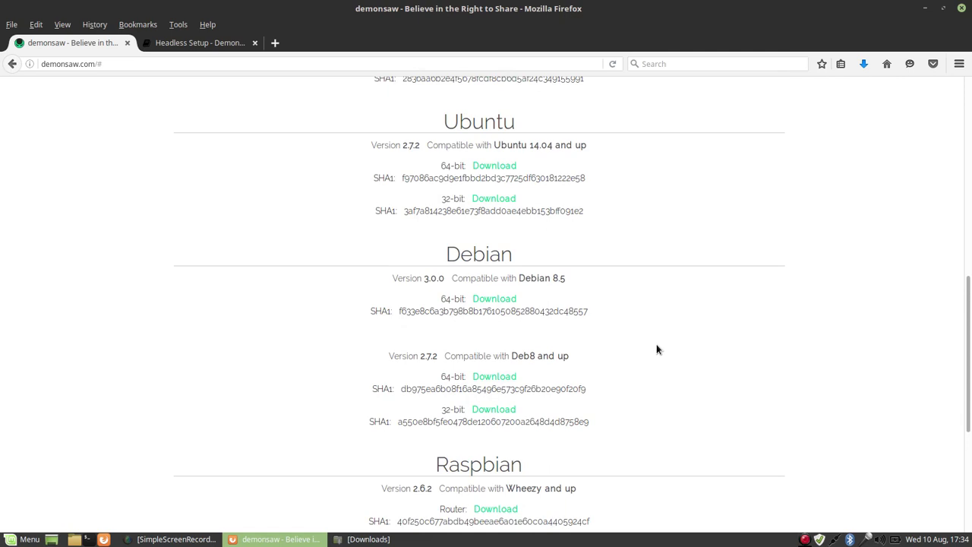
pyautogui.moveTo(517, 261); pyautogui.dragTo(449, 255)
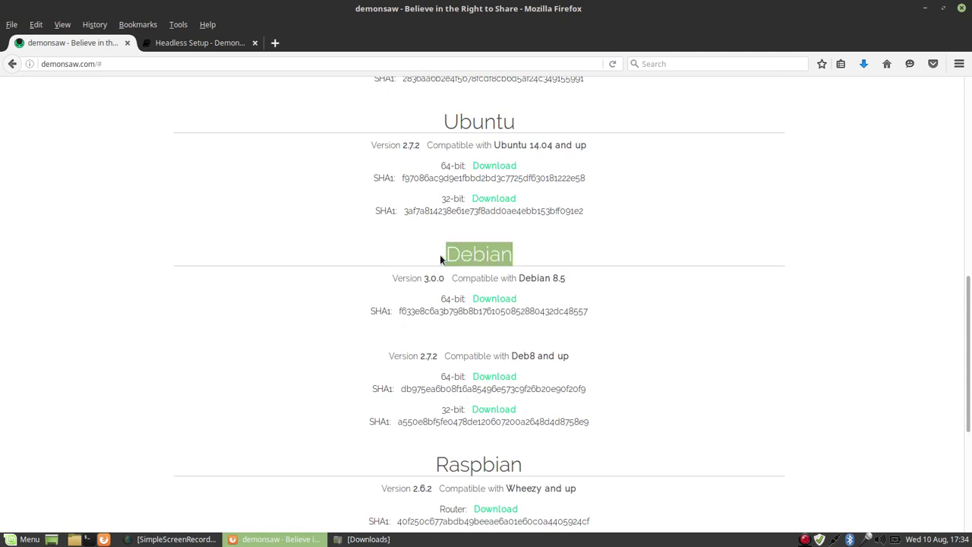
pyautogui.click(566, 246)
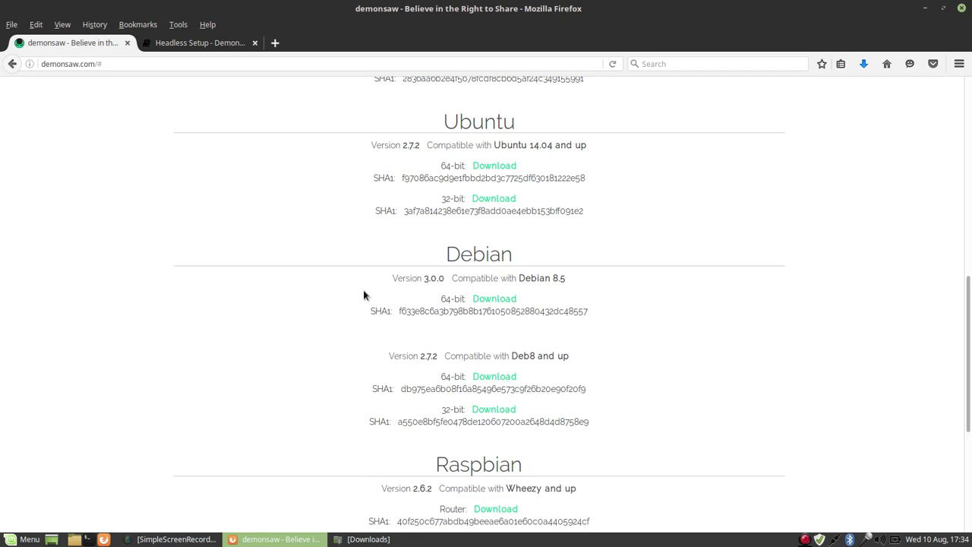
pyautogui.click(495, 301)
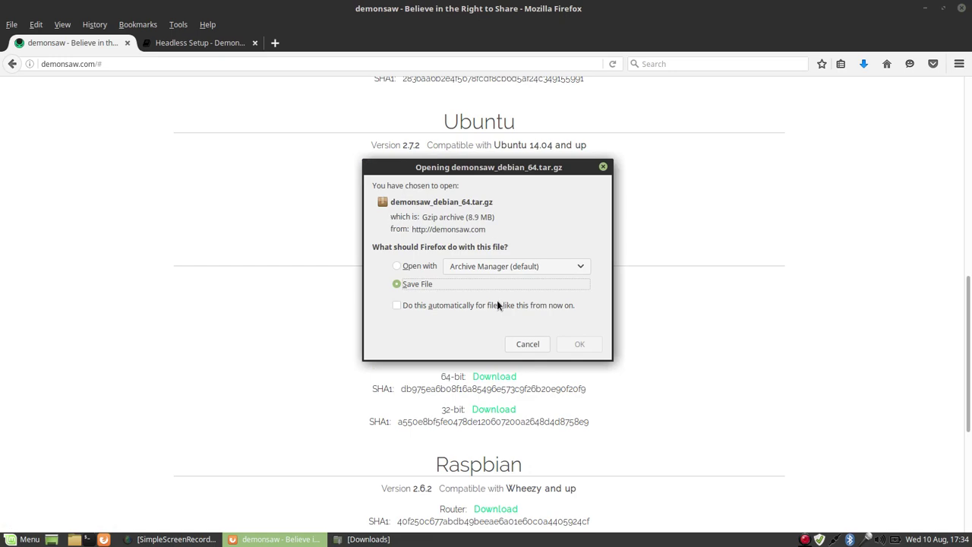
pyautogui.click(582, 343)
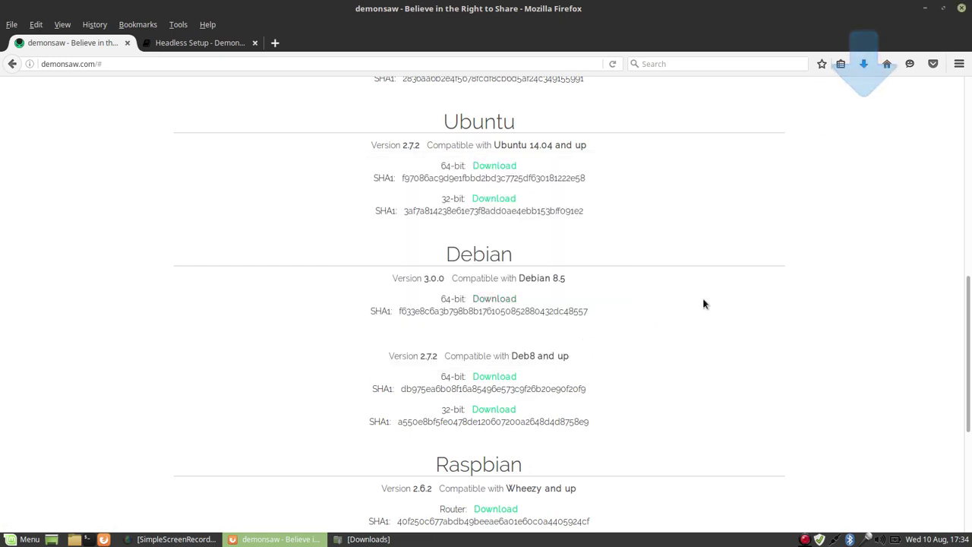
# Switch to the file manager, extract demonsaw_debian_64.tar.gz within Downloads and open the extracted demonsaw_debian_64 folder
pyautogui.click(925, 9)
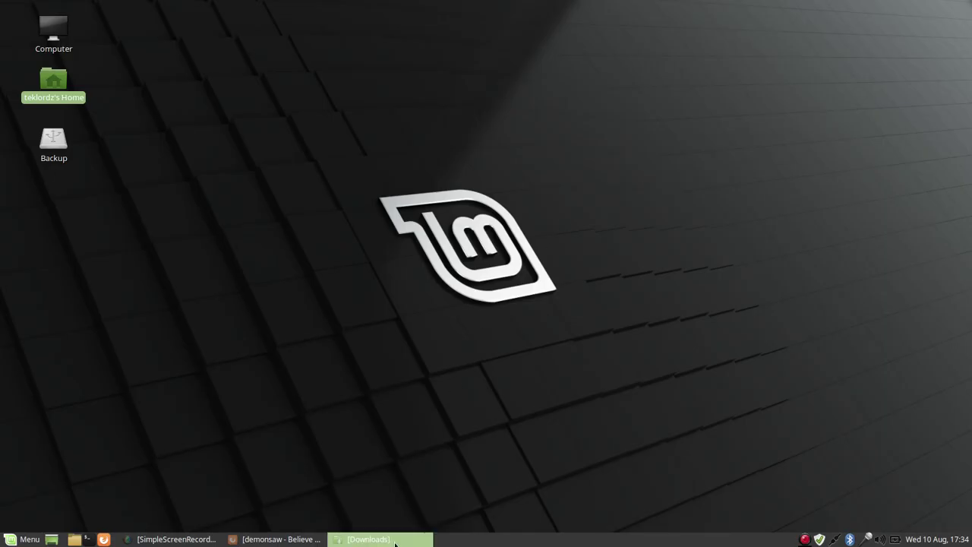
pyautogui.click(368, 539)
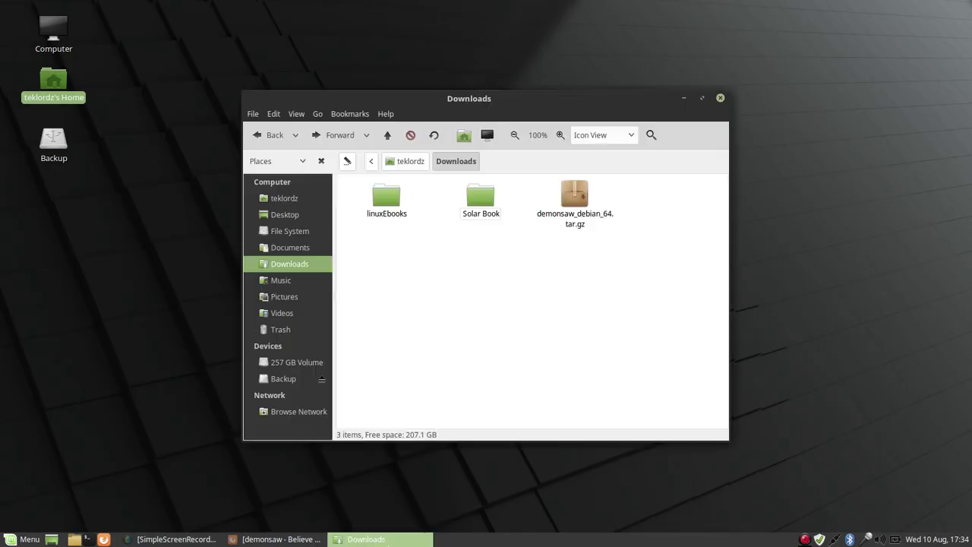
pyautogui.rightClick(577, 203)
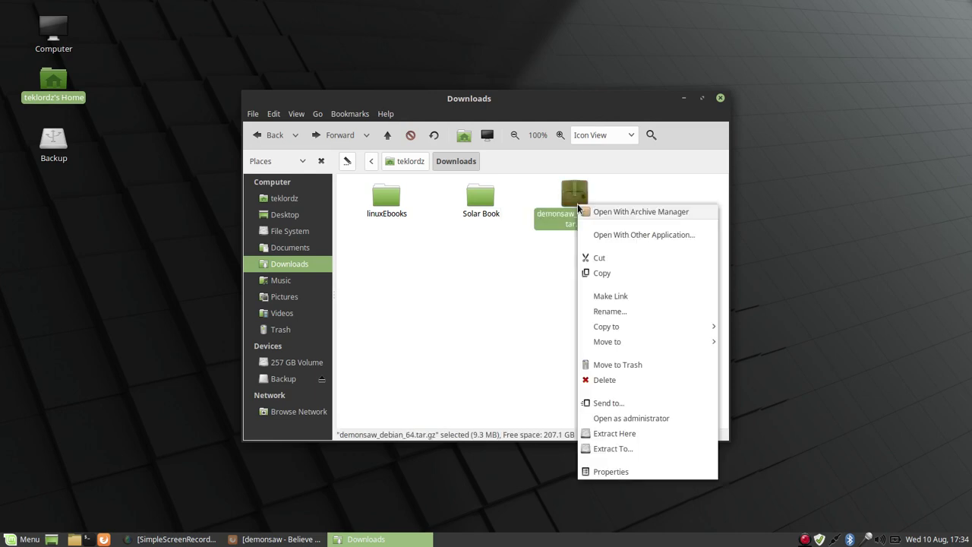
pyautogui.click(615, 433)
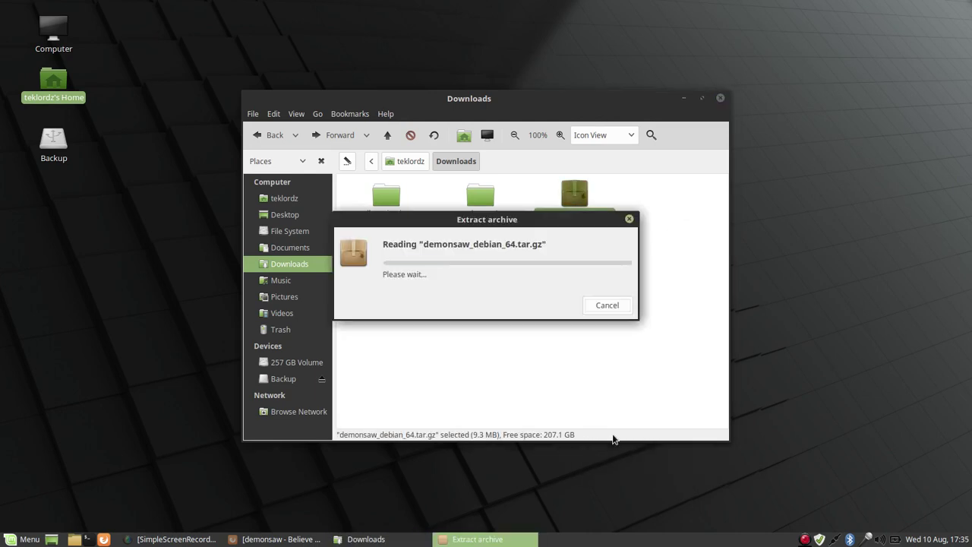
pyautogui.click(600, 347)
pyautogui.doubleClick(389, 199)
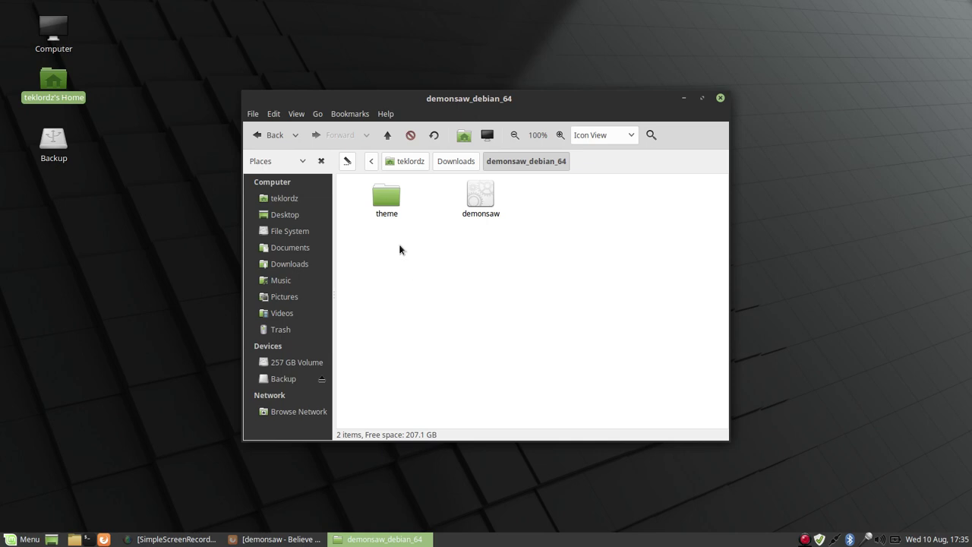
# Look inside the theme folder and return to demonsaw_debian_64
pyautogui.doubleClick(383, 197)
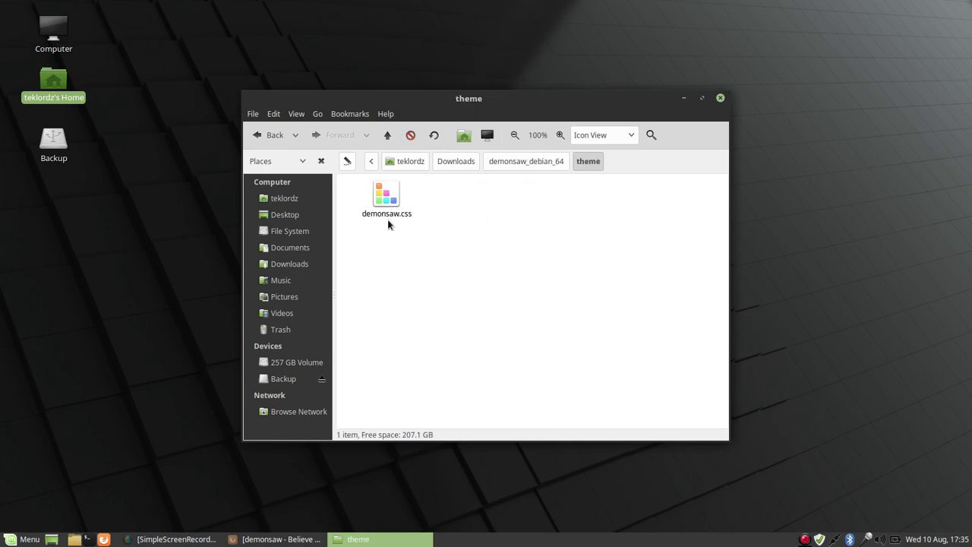
pyautogui.click(255, 136)
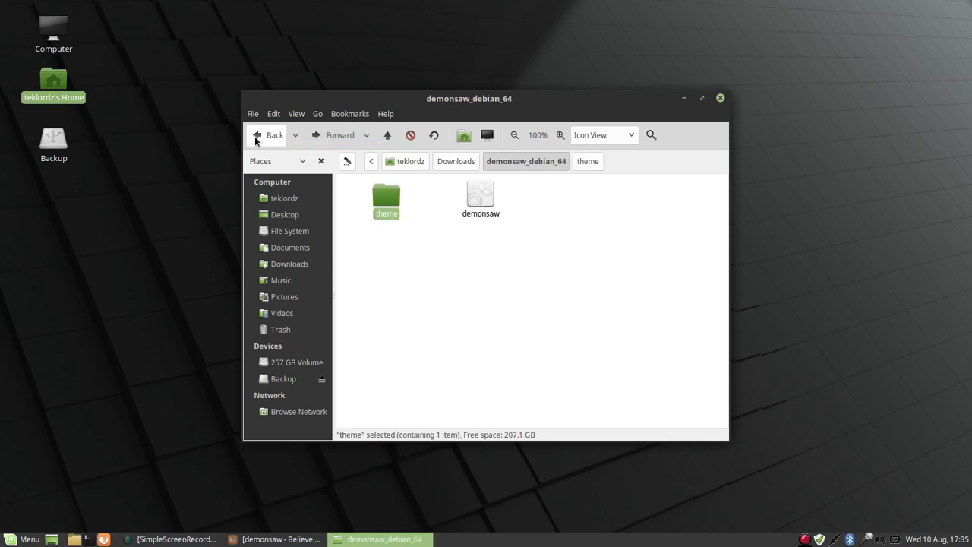
pyautogui.click(356, 273)
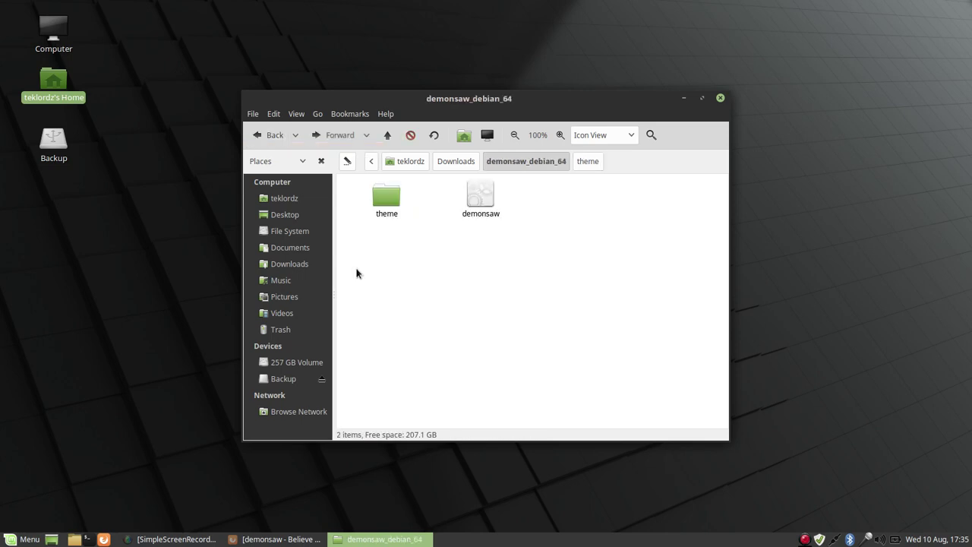
# Launch demonsaw and create a client with the user's nickname, keeping the default router address and port
pyautogui.click(483, 196)
pyautogui.doubleClick(483, 196)
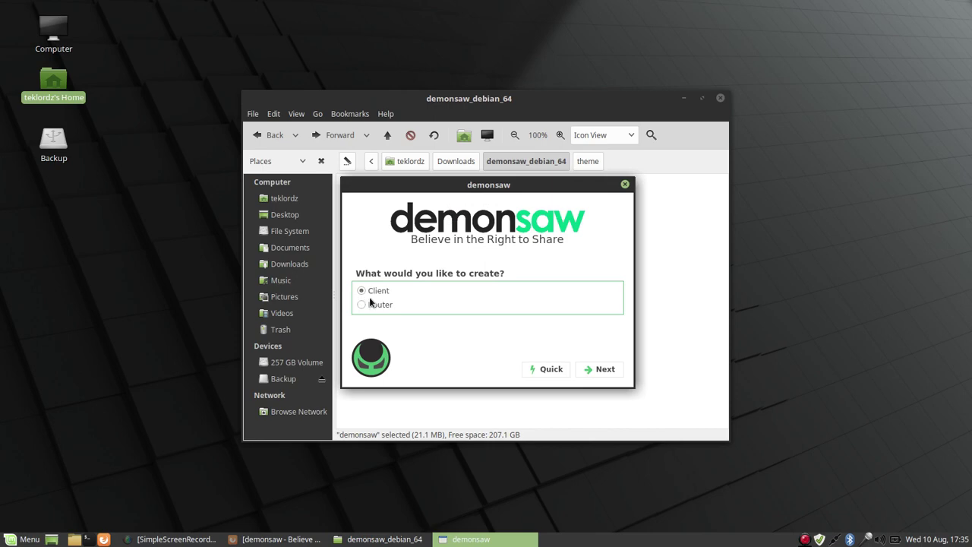
pyautogui.click(604, 371)
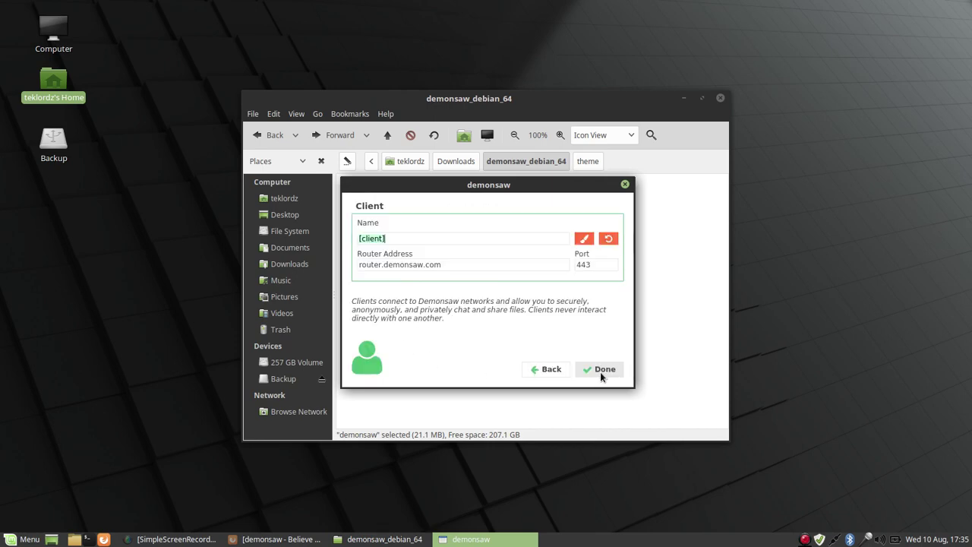
pyautogui.write('teklordz')
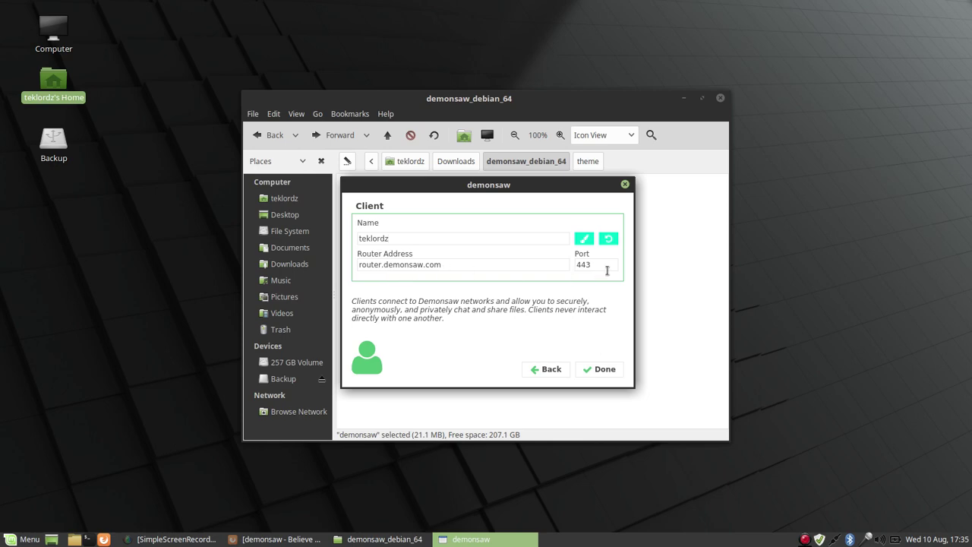
pyautogui.click(596, 369)
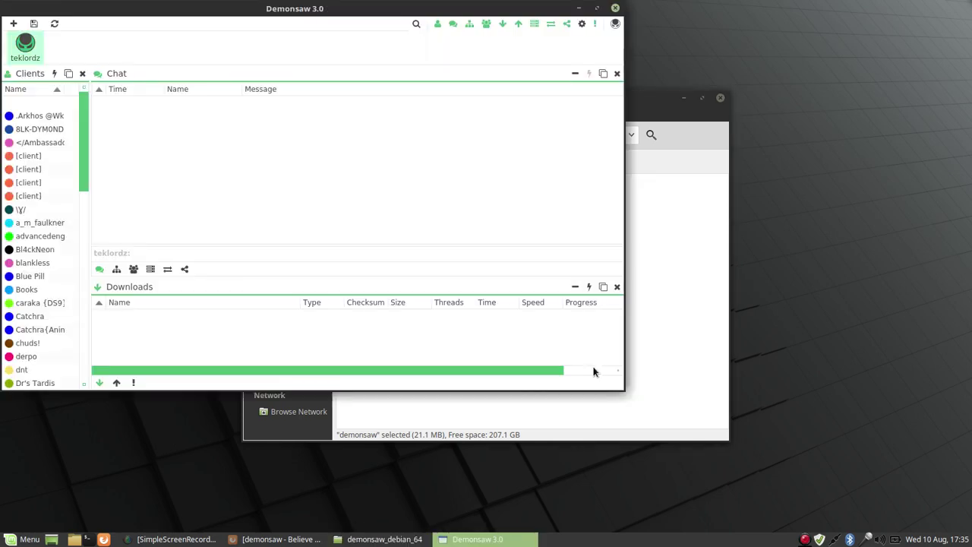
# Move the Demonsaw window towards the centre of the desktop and look through the Browse list of sharing clients
pyautogui.moveTo(282, 8); pyautogui.dragTo(390, 71)
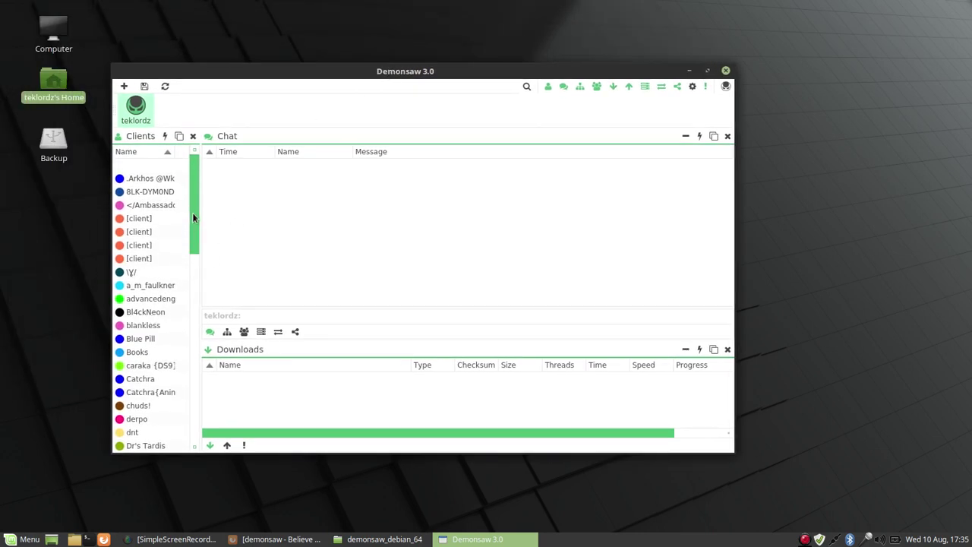
pyautogui.moveTo(192, 218); pyautogui.dragTo(201, 199)
pyautogui.click(227, 333)
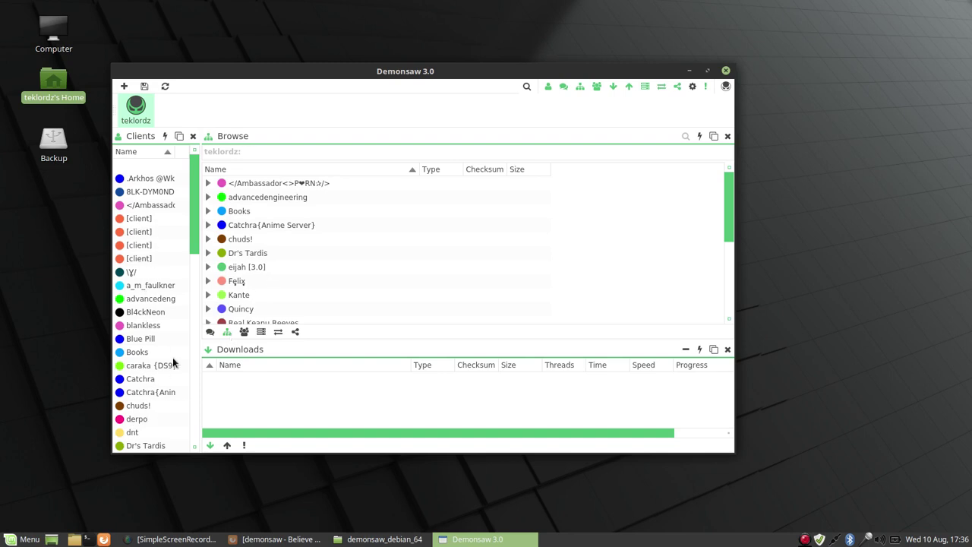
pyautogui.scroll(-3, 276, 307)
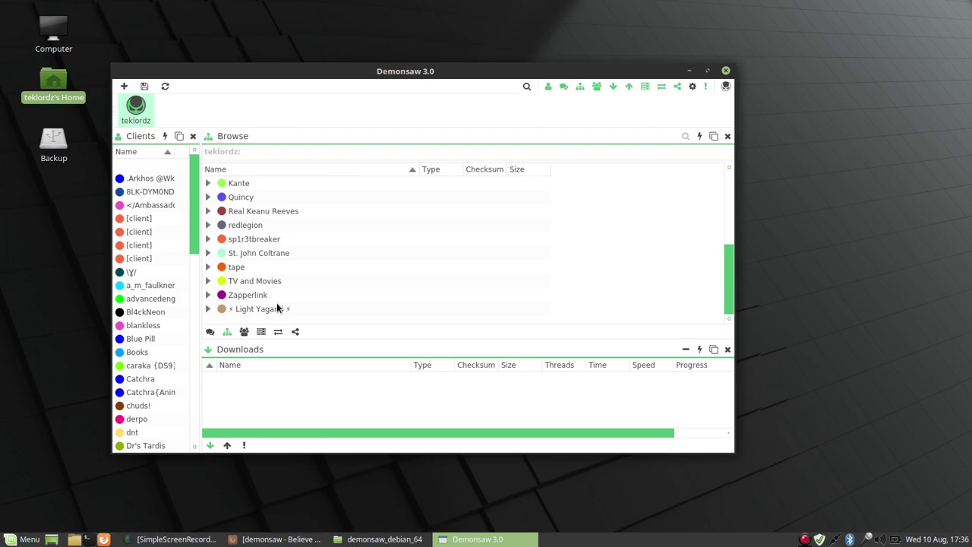
pyautogui.scroll(3, 277, 307)
pyautogui.scroll(-3, 276, 306)
pyautogui.scroll(3, 352, 276)
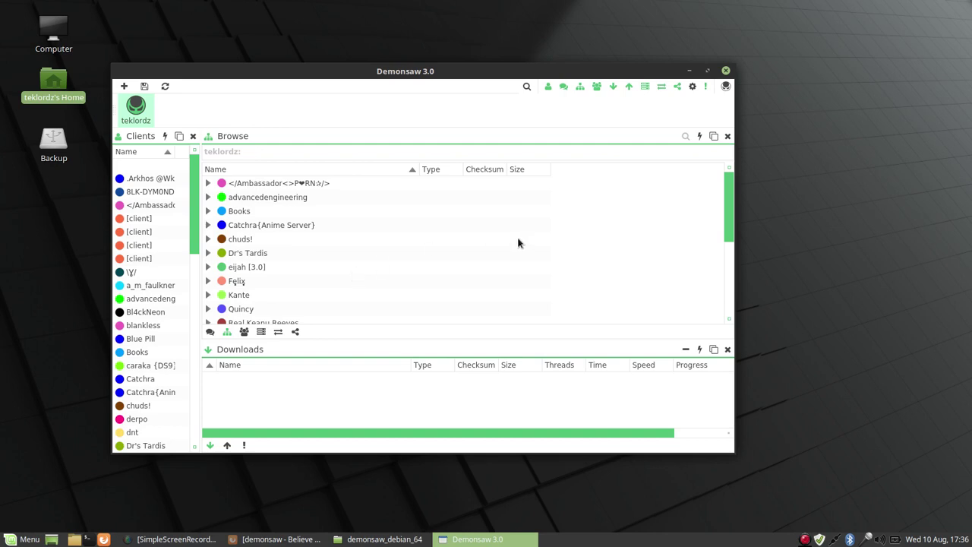
# Add the Shared folder from the home directory to the client's Shares
pyautogui.click(678, 88)
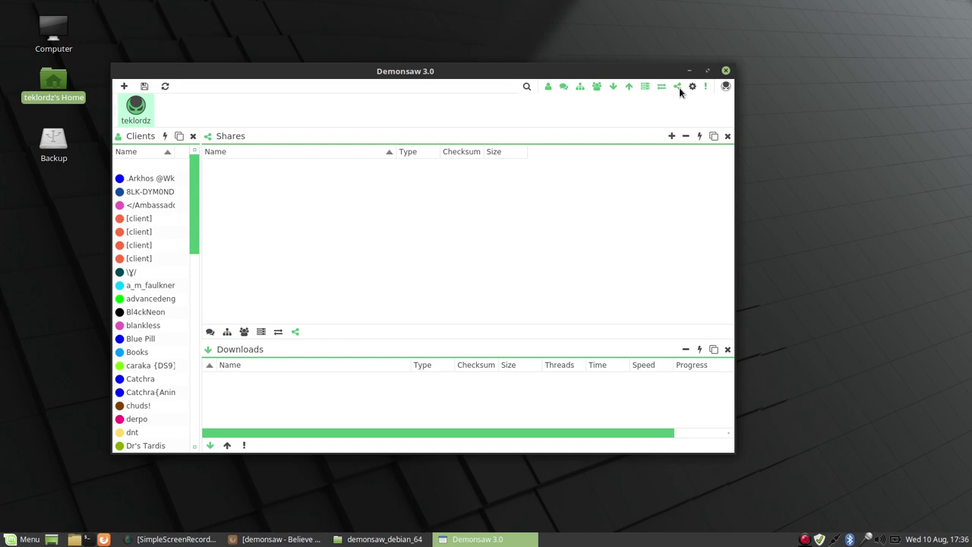
pyautogui.click(671, 136)
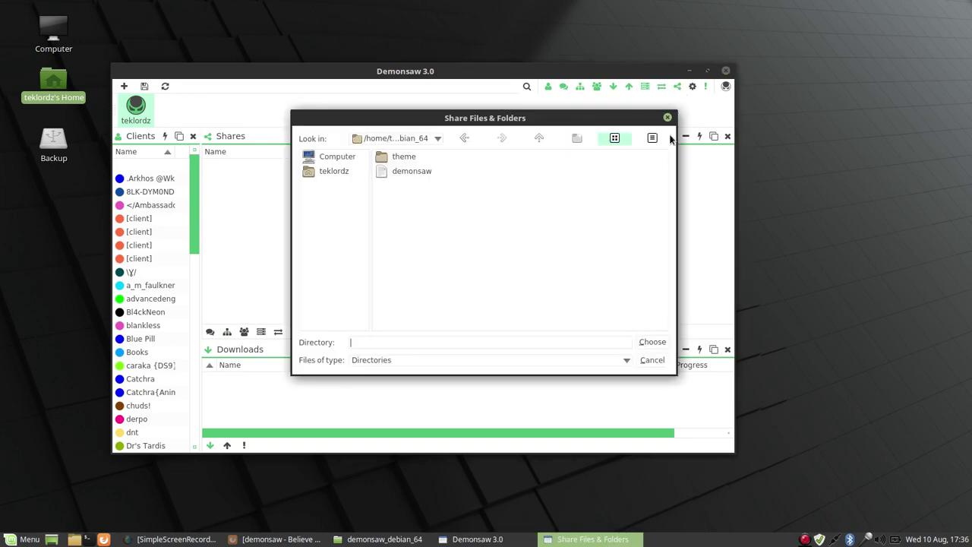
pyautogui.click(318, 174)
pyautogui.click(402, 259)
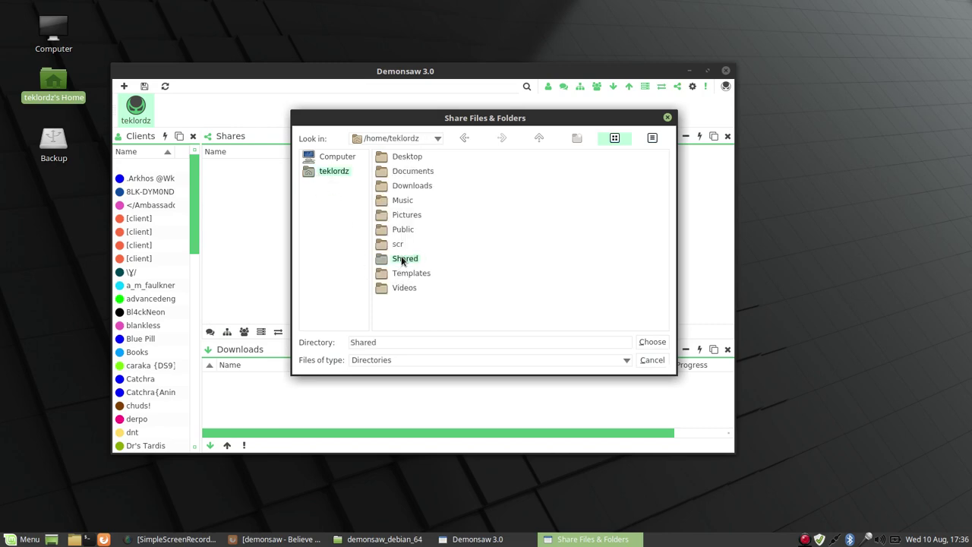
pyautogui.click(651, 342)
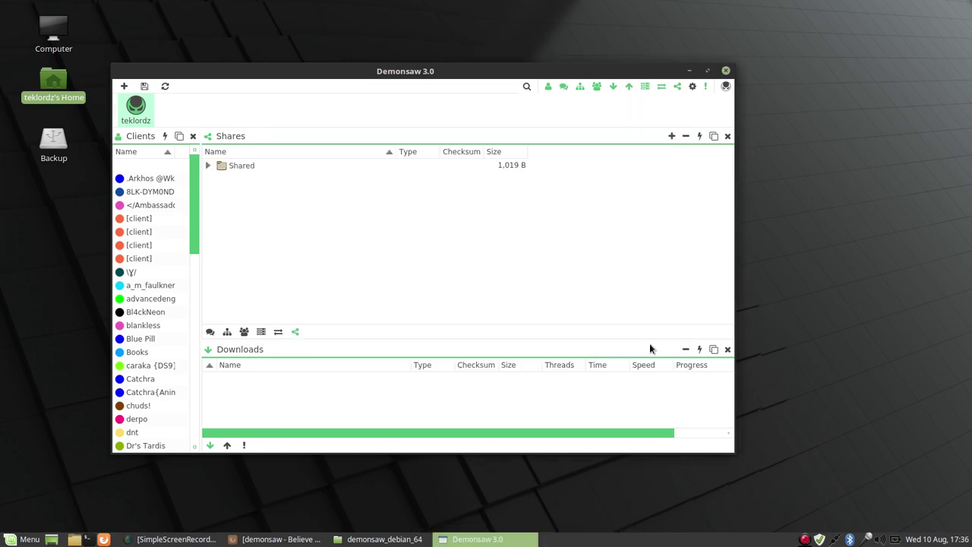
# Expand Shared and its bitcoin bash script folder in Shares to inspect the files, and collapse Shared again
pyautogui.click(207, 166)
pyautogui.click(220, 180)
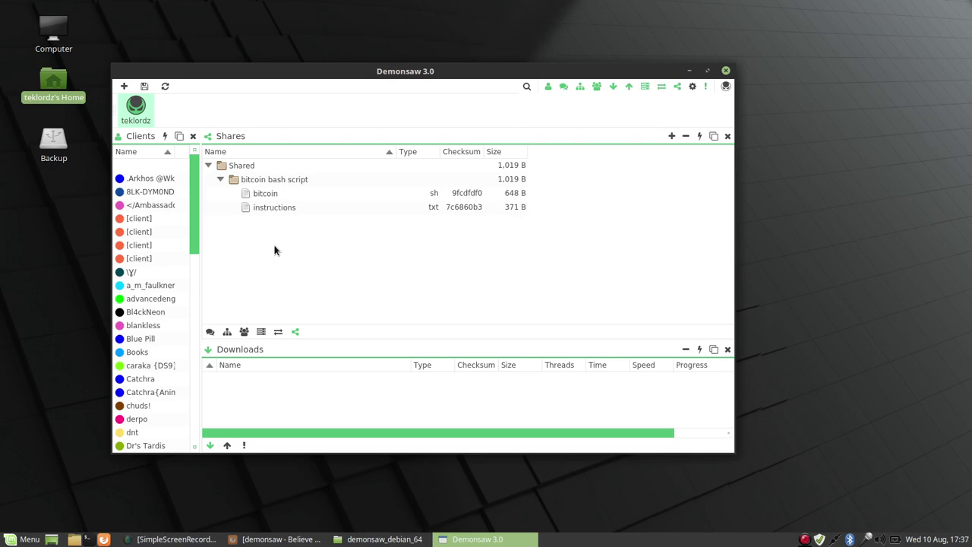
pyautogui.click(208, 165)
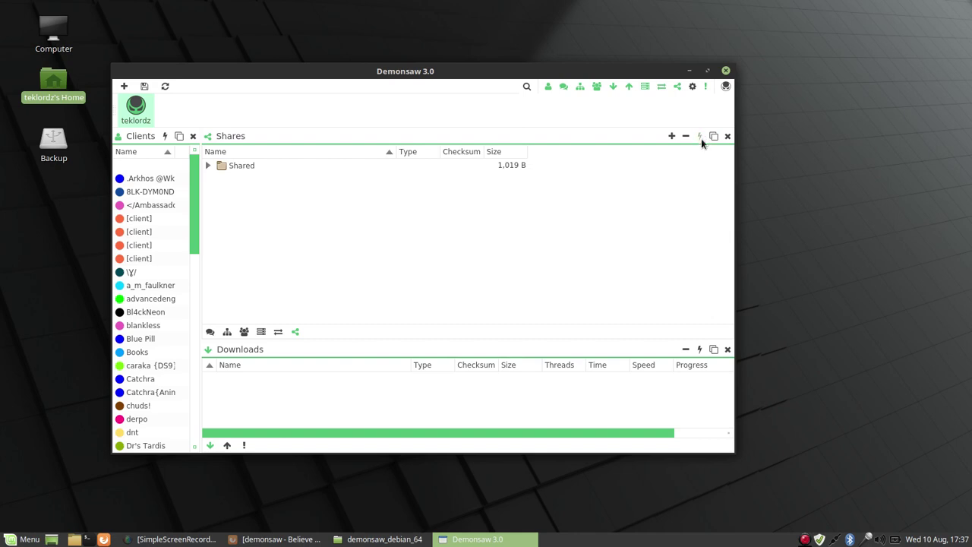
# Refresh the Browse list and look through it for the user's own client
pyautogui.click(227, 331)
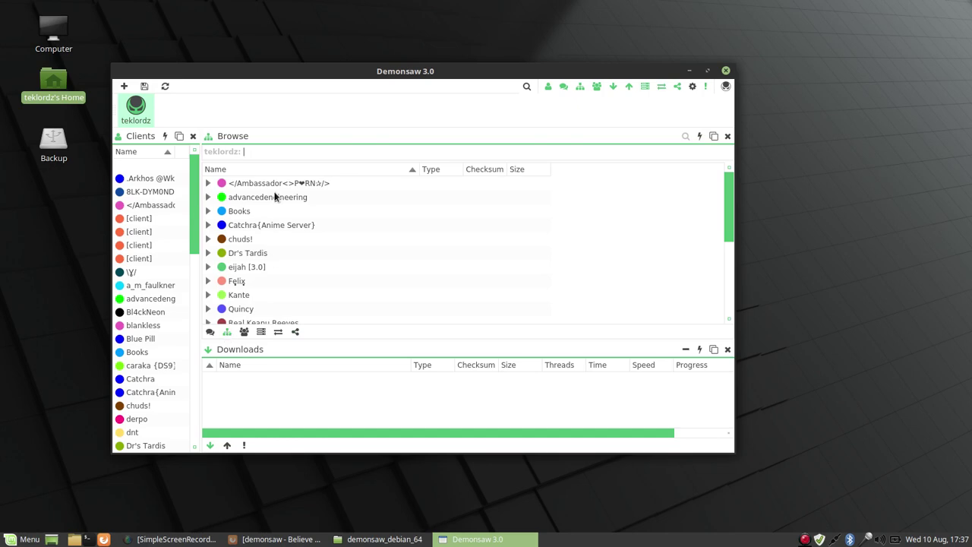
pyautogui.click(700, 135)
pyautogui.scroll(-3, 339, 277)
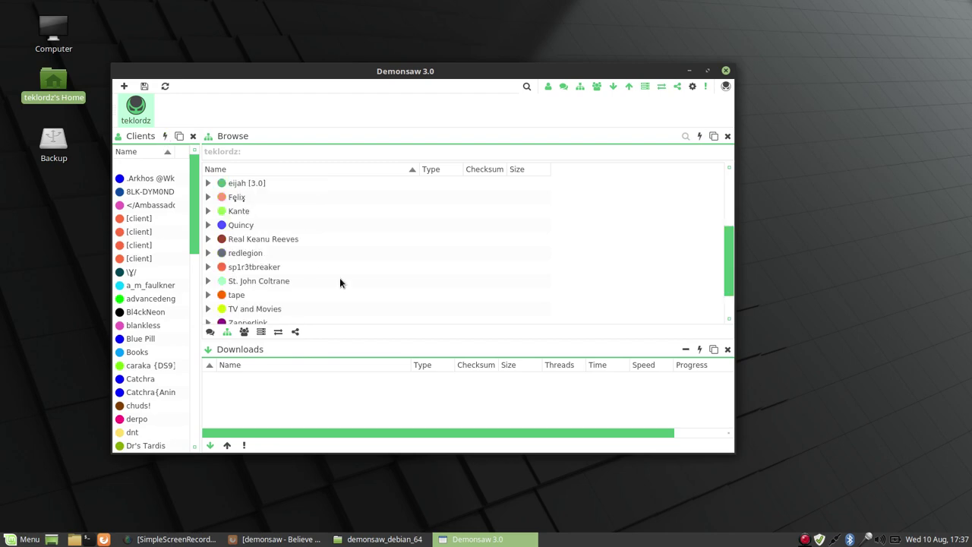
# Close Demonsaw and relaunch it from the demonsaw_debian_64 folder
pyautogui.click(726, 71)
pyautogui.click(572, 291)
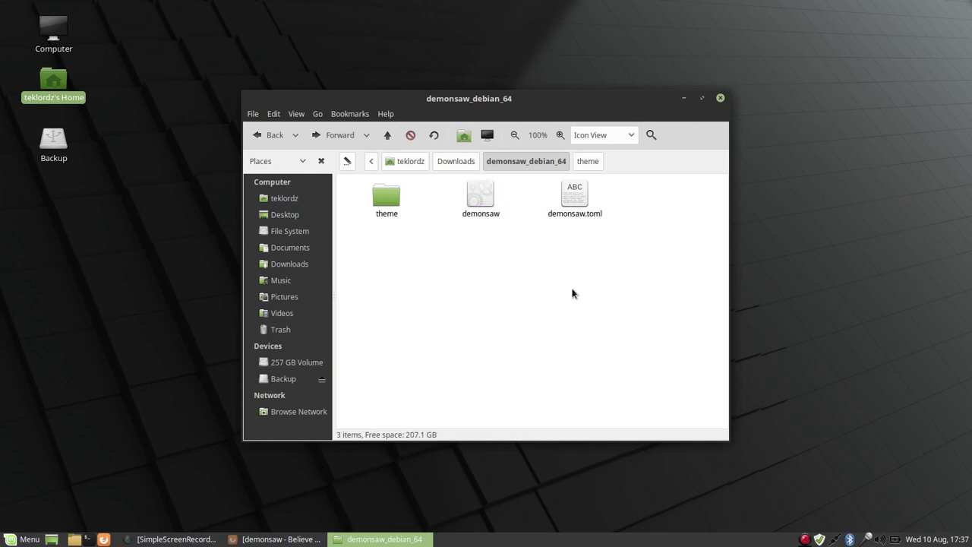
pyautogui.click(480, 199)
pyautogui.doubleClick(480, 197)
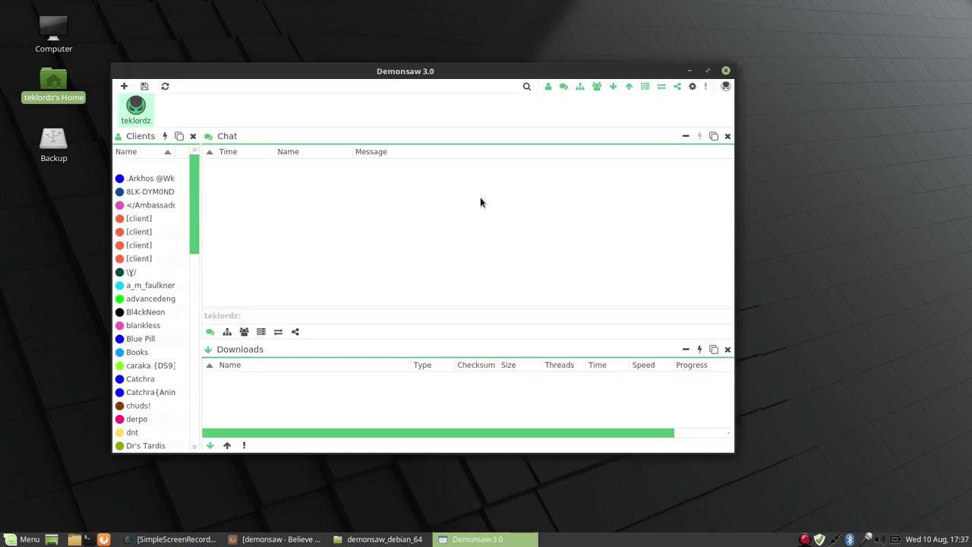
# Find the user's own client in Browse and expand its Shared and bitcoin bash script folders to examine the shared files
pyautogui.click(227, 332)
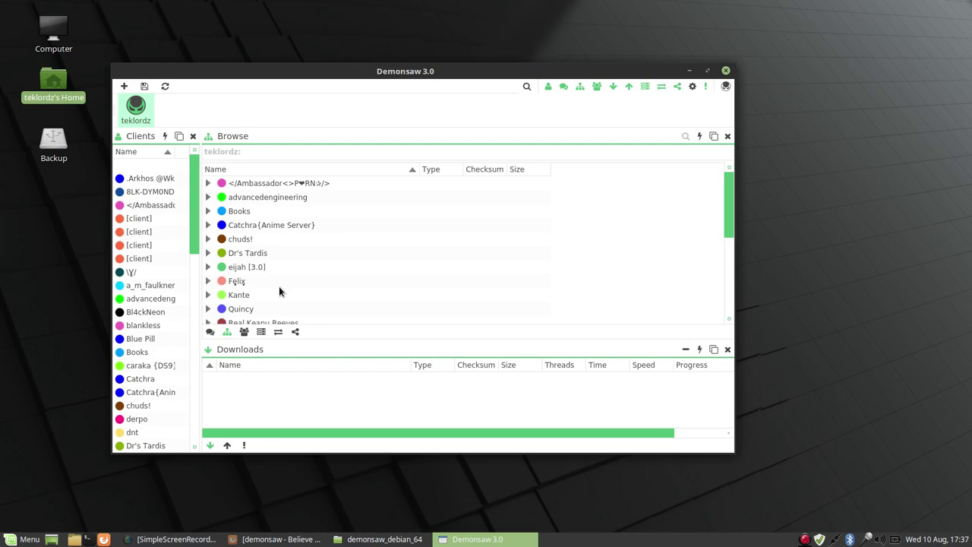
pyautogui.scroll(-3, 278, 286)
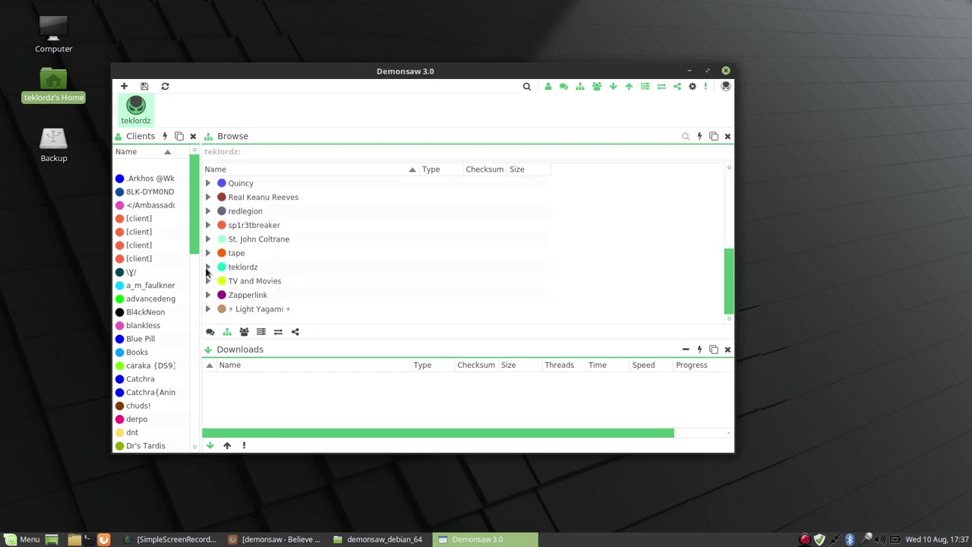
pyautogui.click(207, 267)
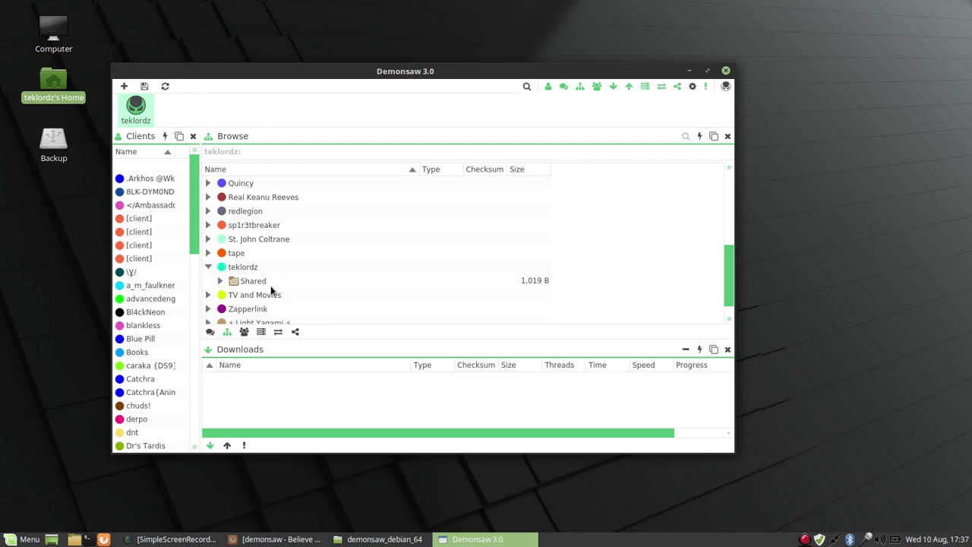
pyautogui.click(220, 280)
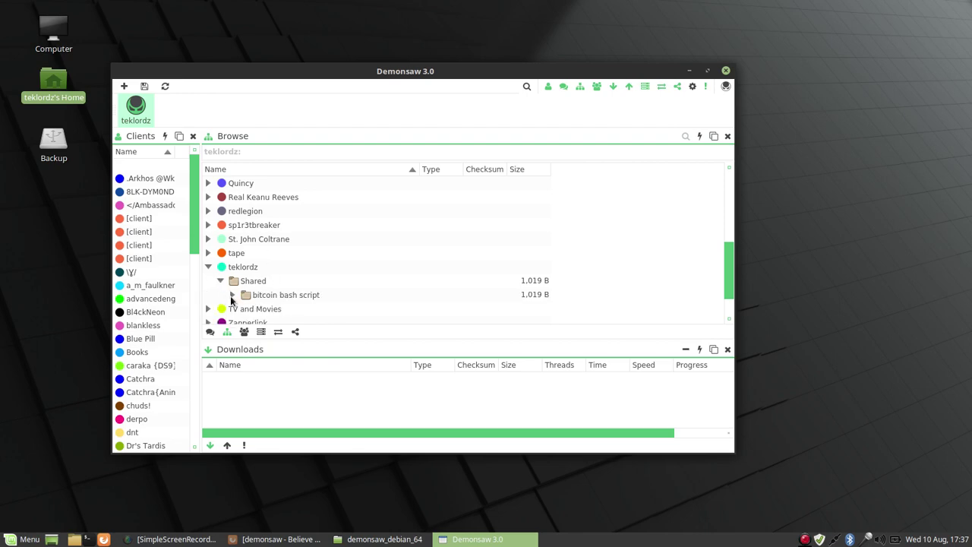
pyautogui.click(232, 296)
pyautogui.scroll(-1, 353, 319)
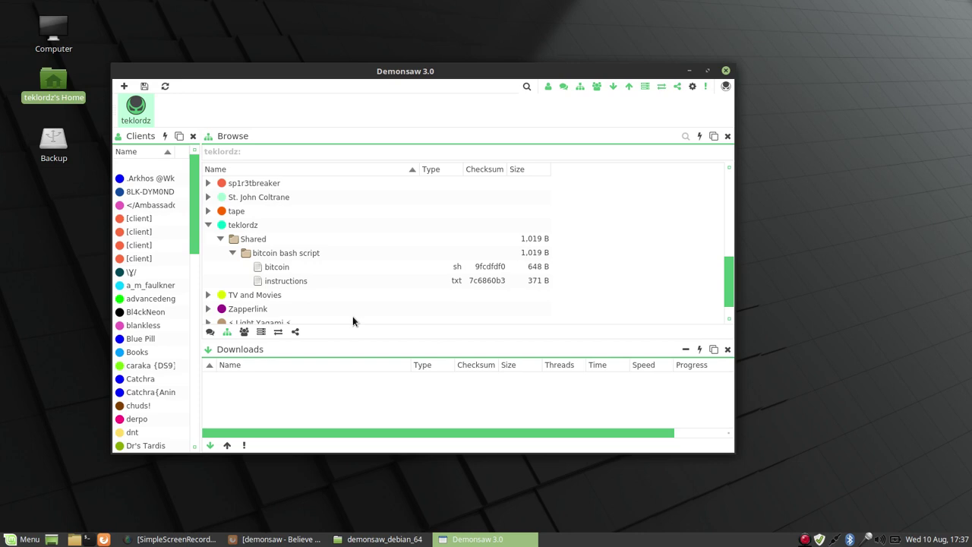
pyautogui.scroll(-1, 271, 297)
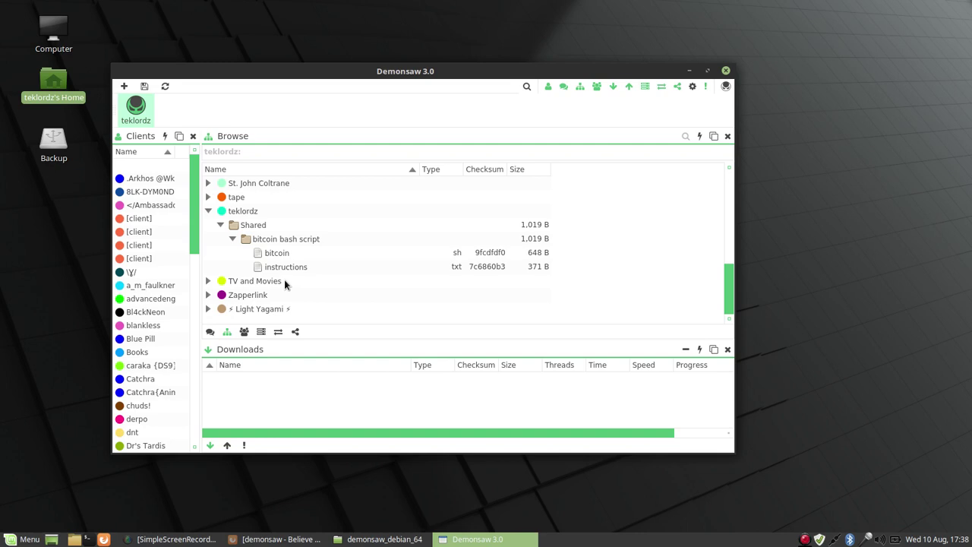
# Collapse the bitcoin bash script folder and the user's own client, and return to the start of the Browse list
pyautogui.click(233, 238)
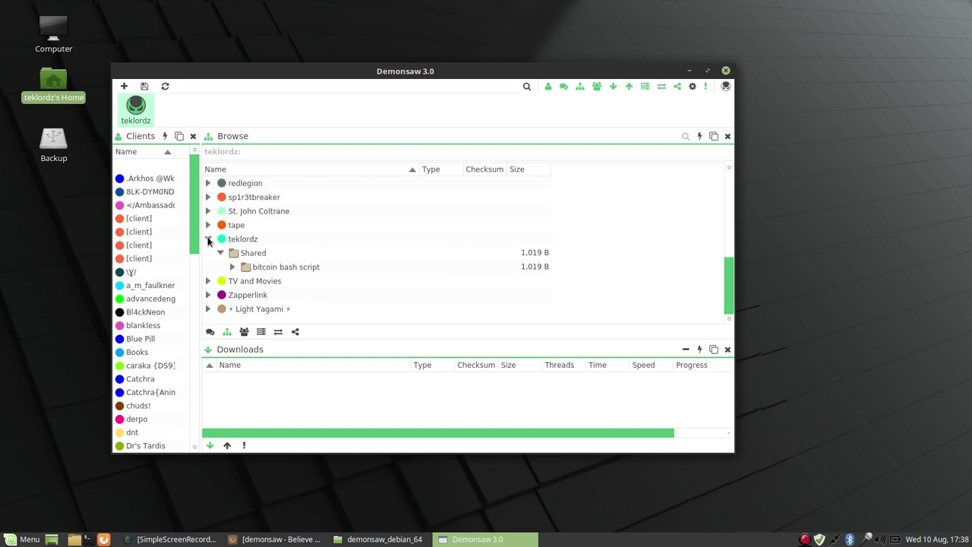
pyautogui.click(208, 239)
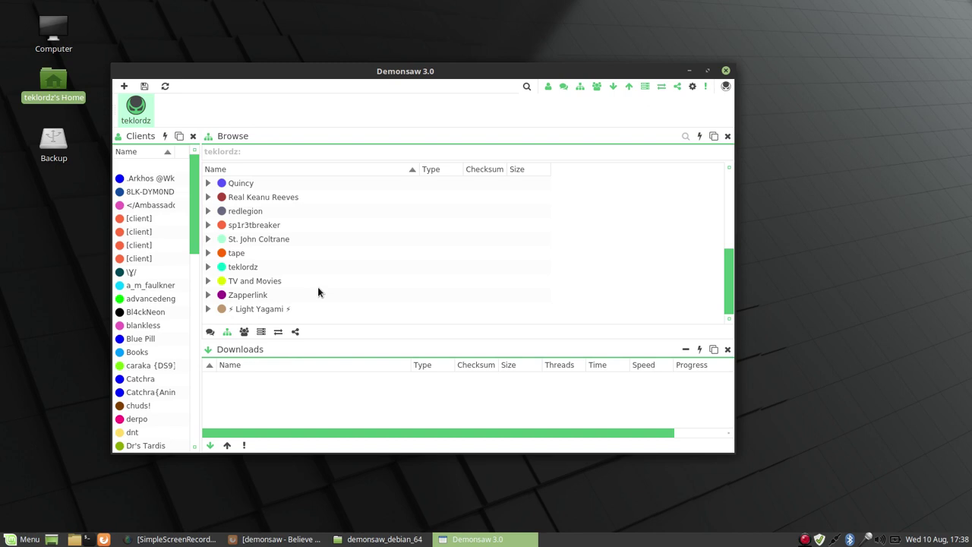
pyautogui.scroll(3, 317, 292)
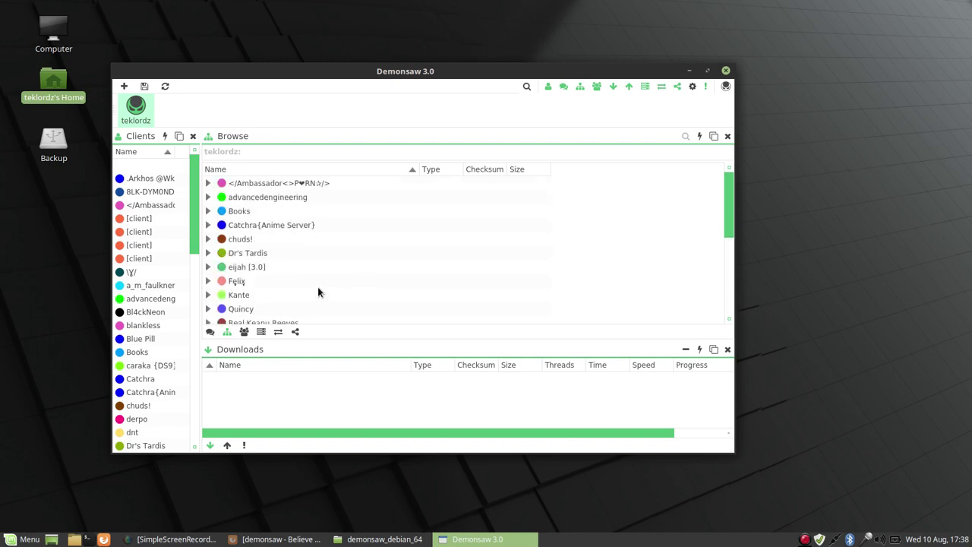
# Open Chat and send the message "hey"
pyautogui.click(563, 87)
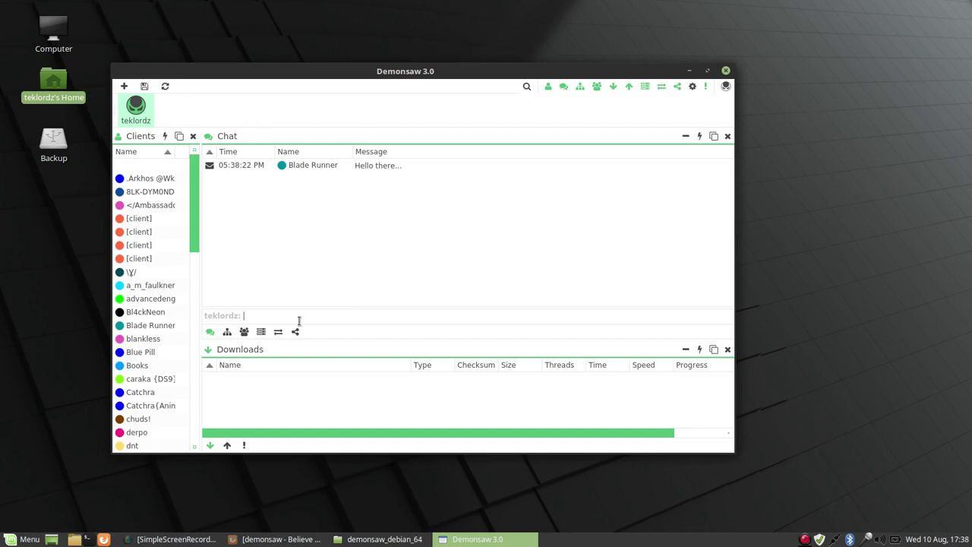
pyautogui.write('hey')
pyautogui.press('Return')
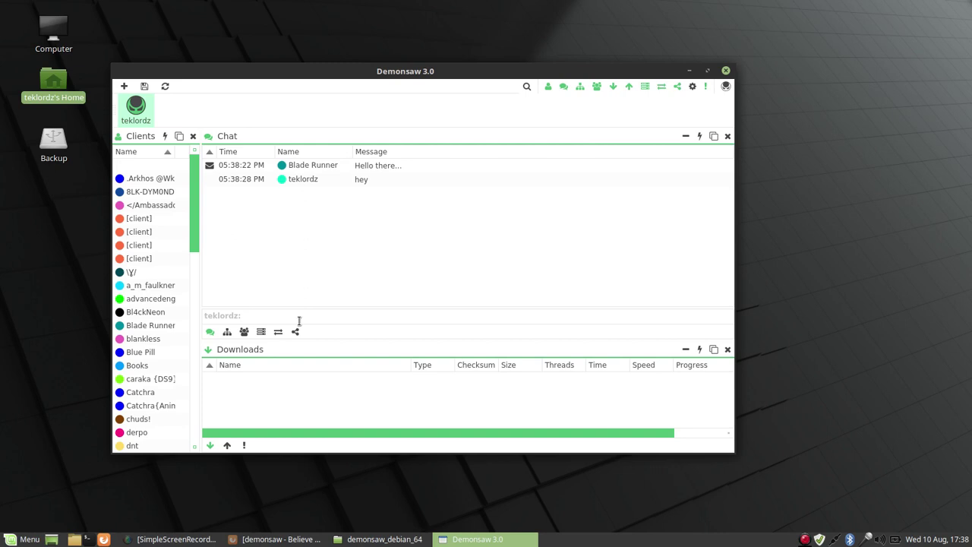
pyautogui.click(299, 319)
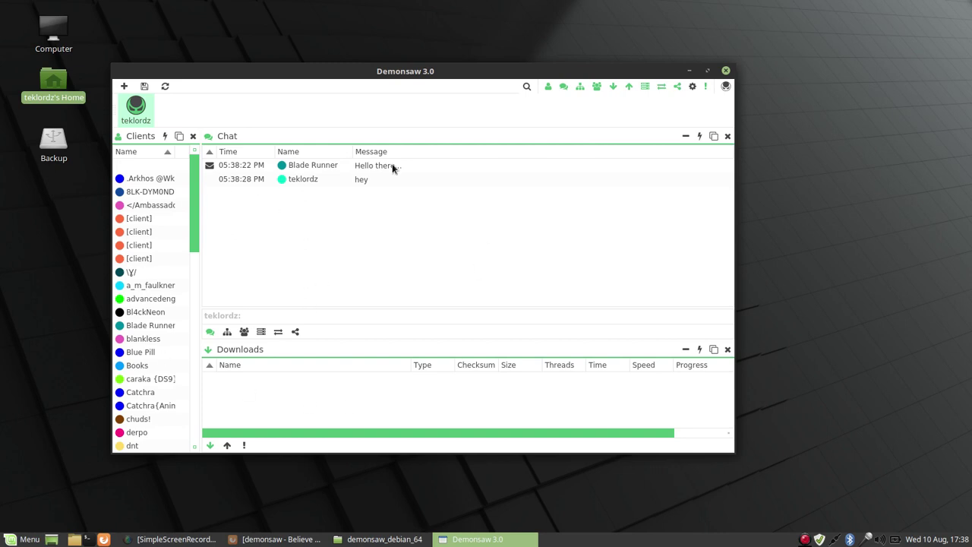